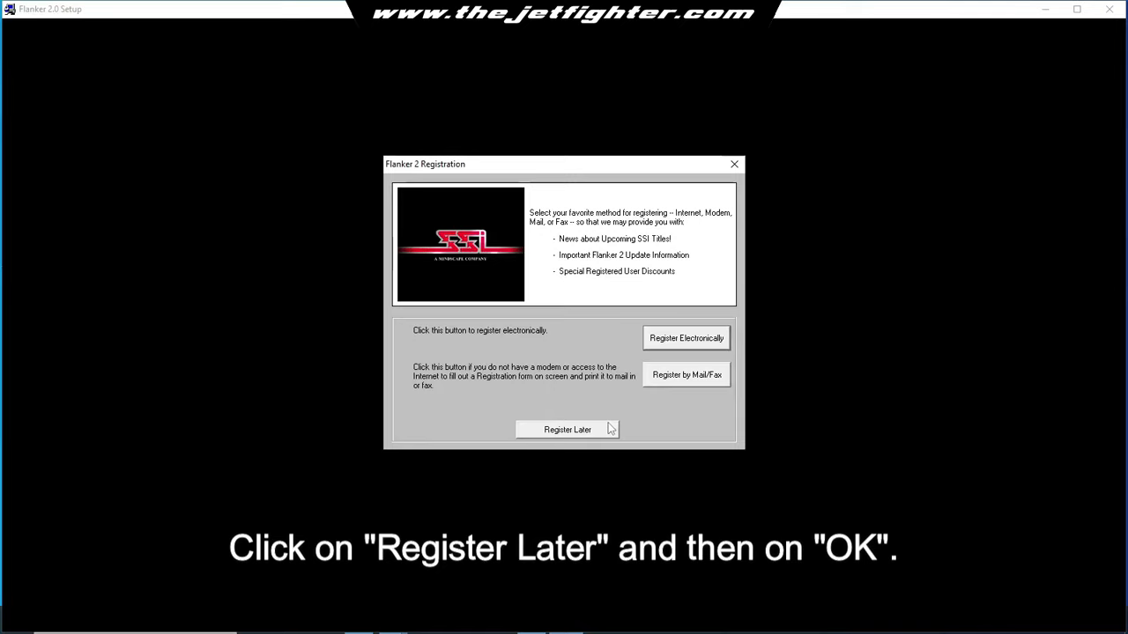
- Postpone the Flanker 2 registration and finish the Flanker 2.0 setup without opening the Readme
click(610, 428)
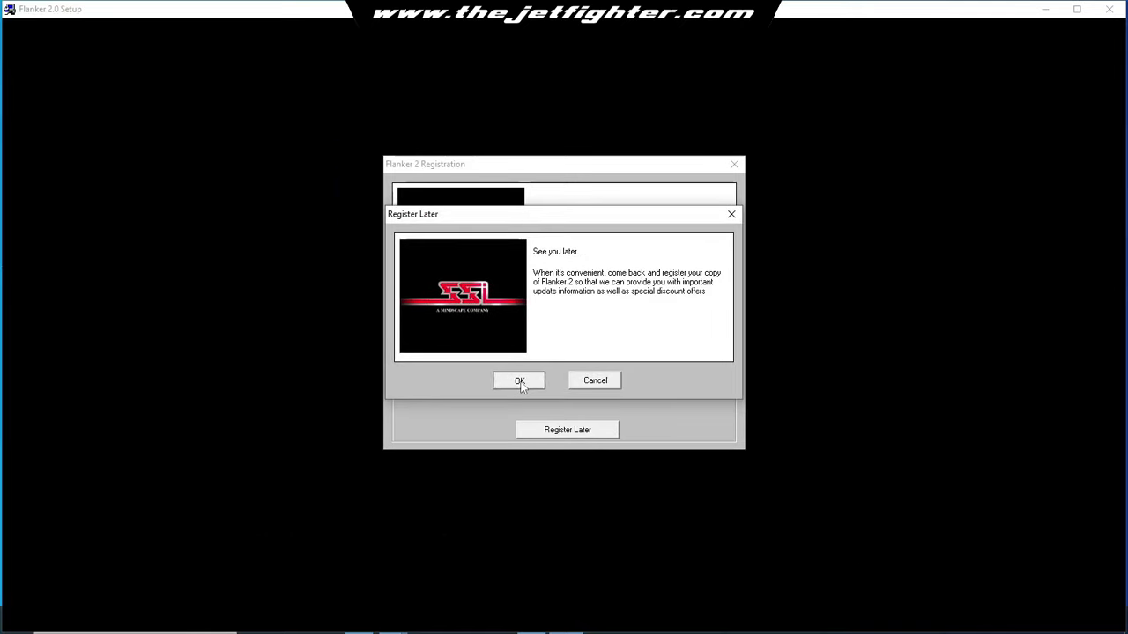
click(520, 381)
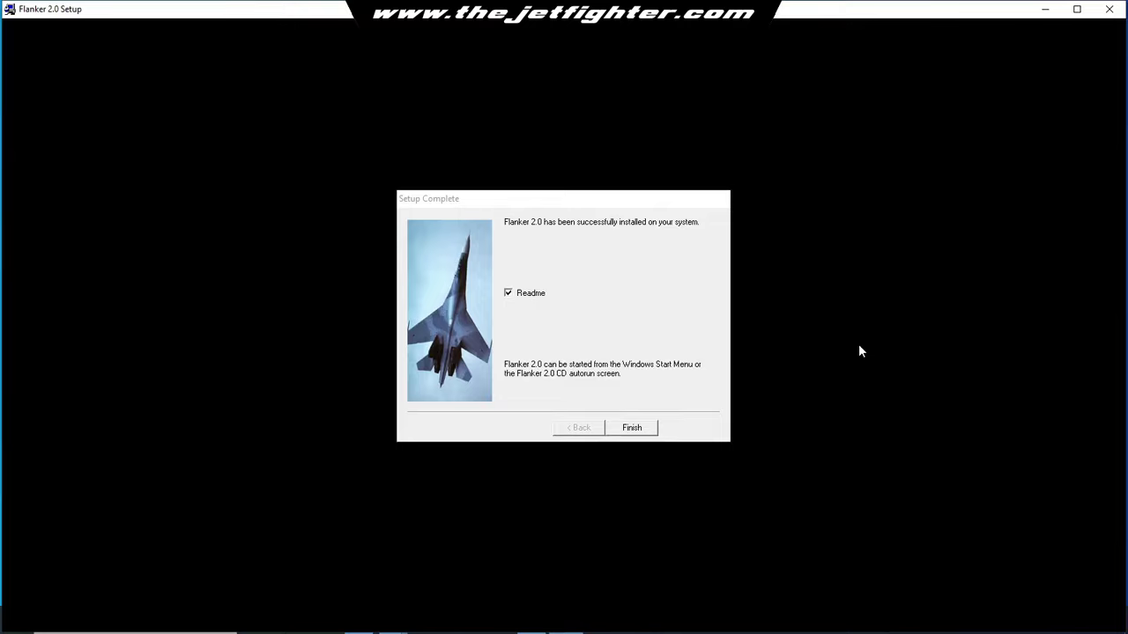
click(537, 297)
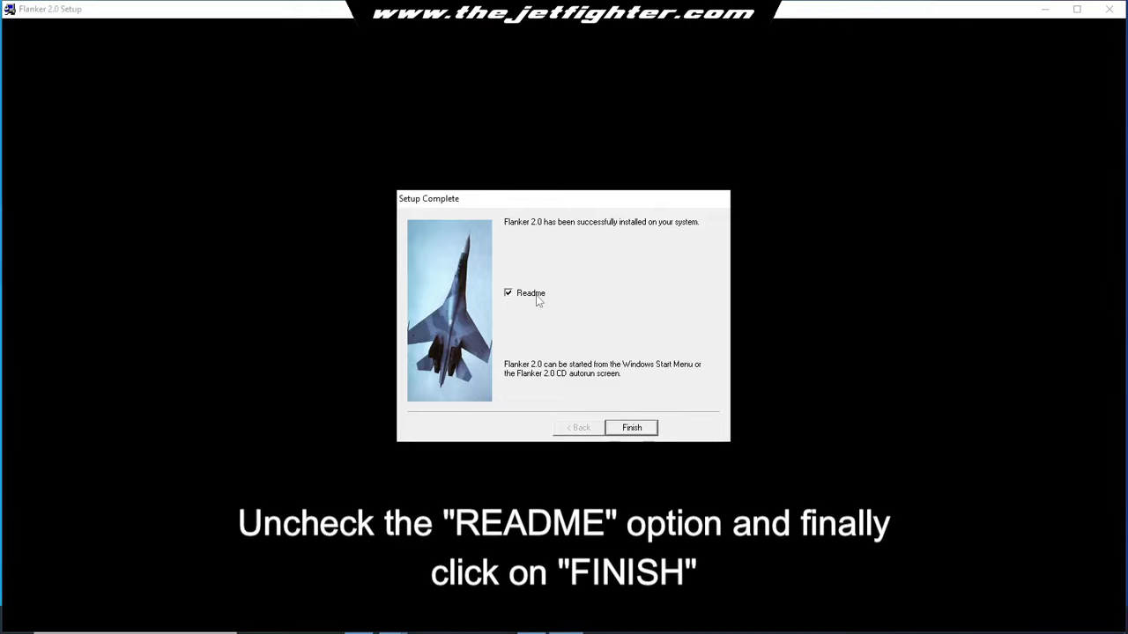
click(631, 430)
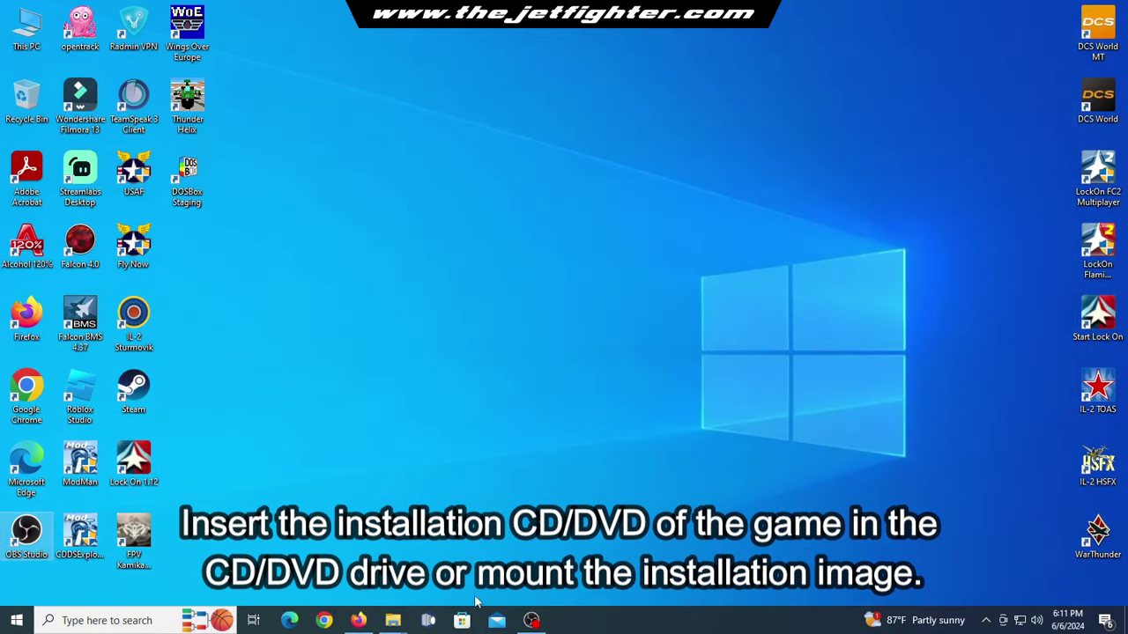
- Switch to Alcohol 120%, mount the Flanker 2.5 image on the virtual drive, and minimize the program
click(986, 620)
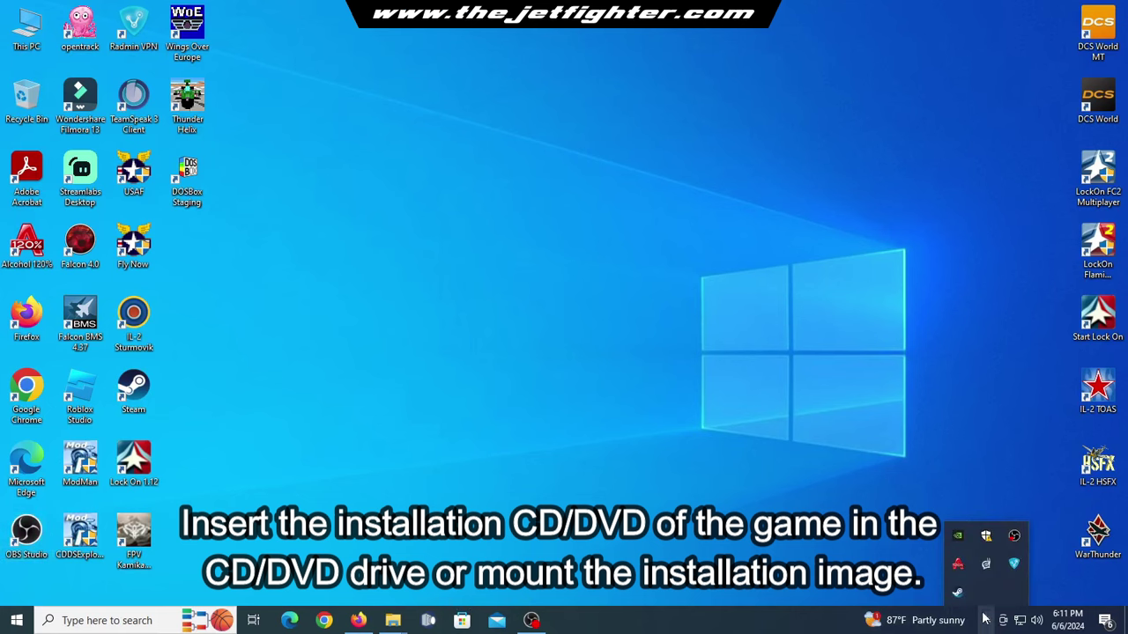
double_click(960, 566)
click(642, 199)
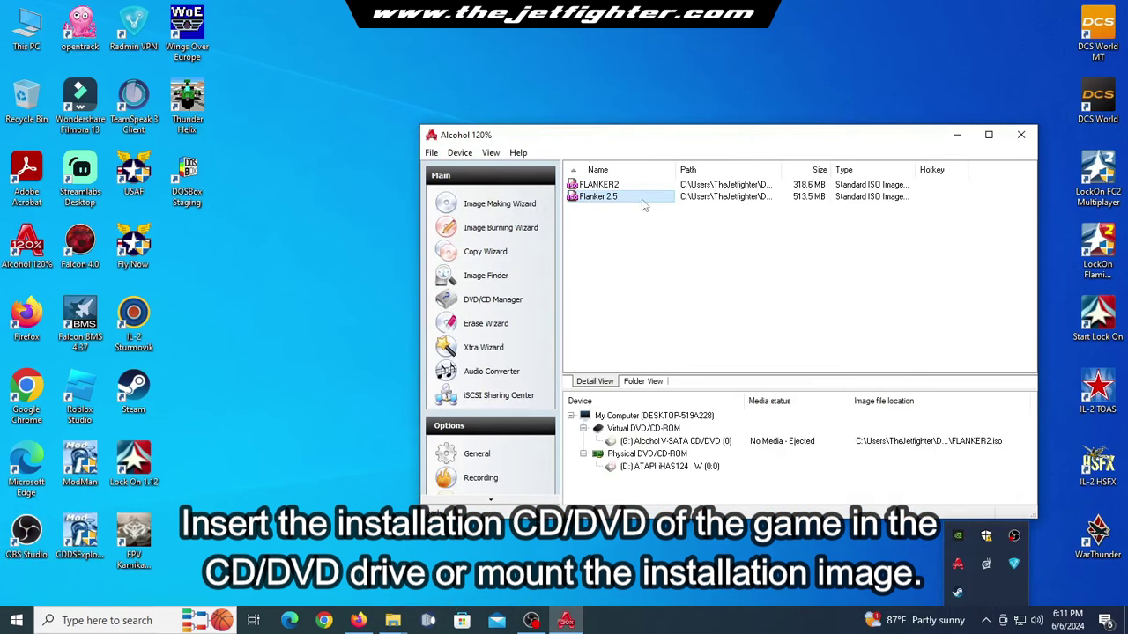
right_click(641, 202)
click(689, 206)
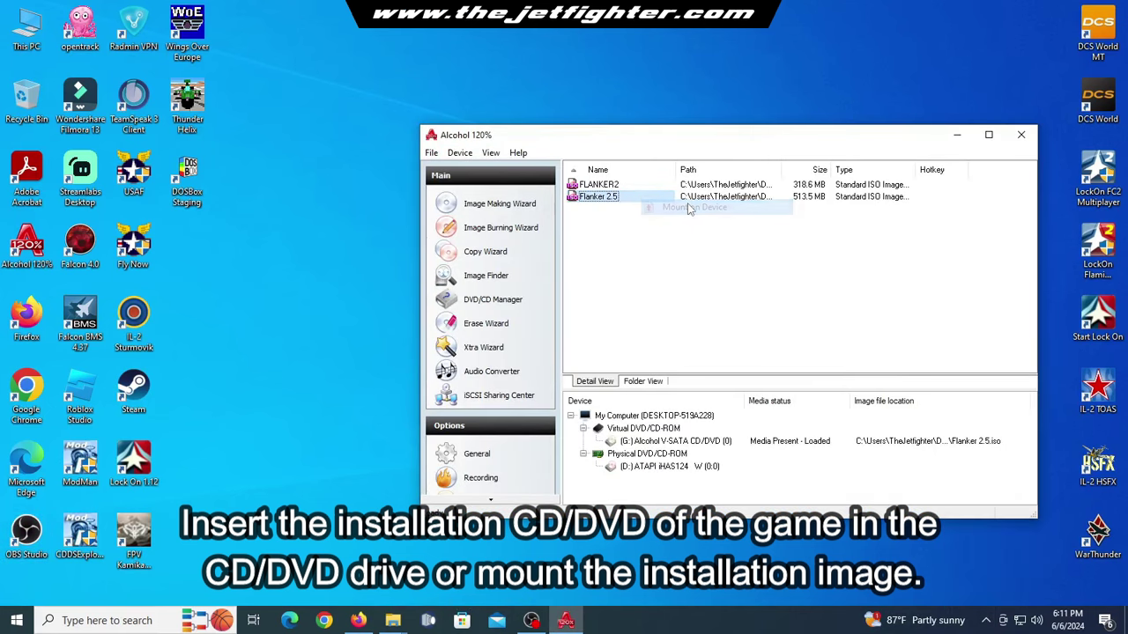
click(957, 135)
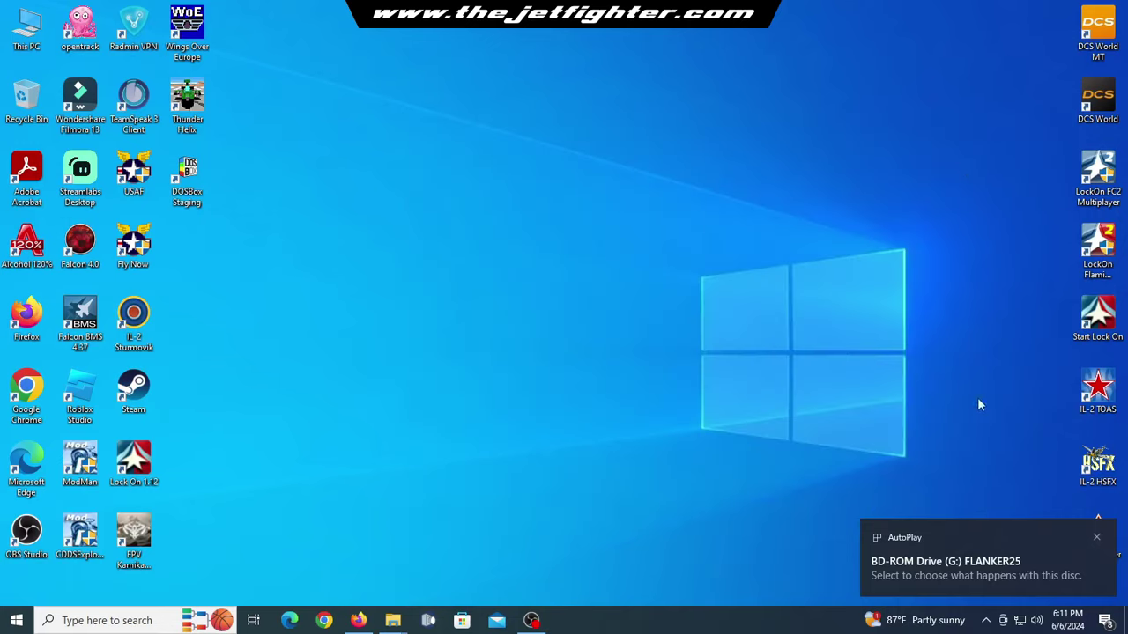
- Run AutoRun.exe from the mounted FLANKER25 disc and start the Flanker 2.5 installation
click(975, 571)
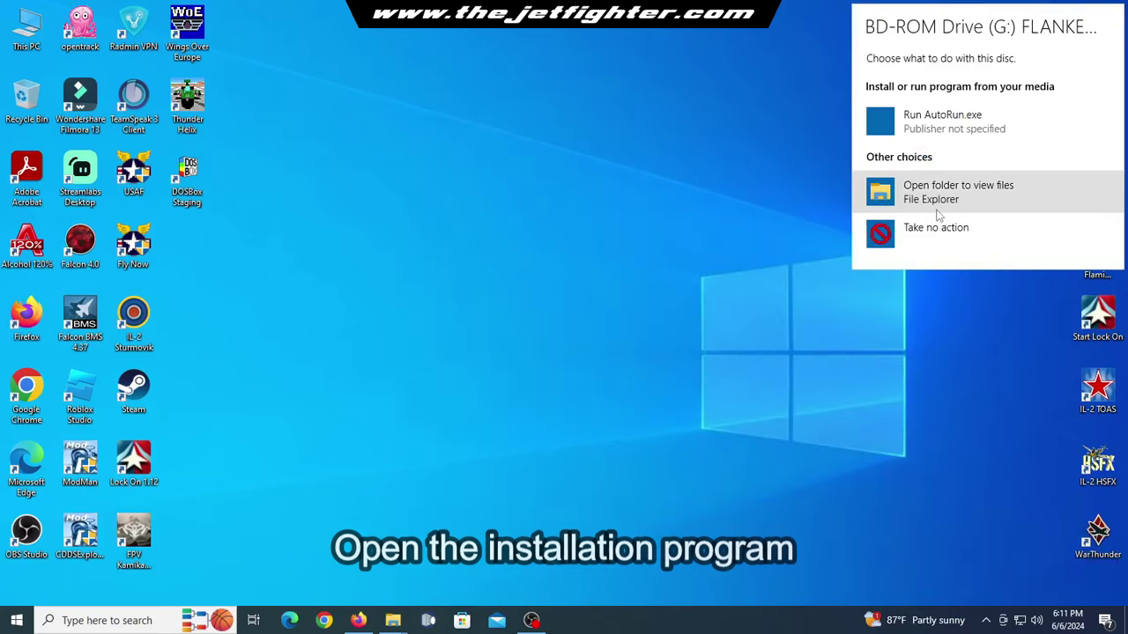
click(969, 130)
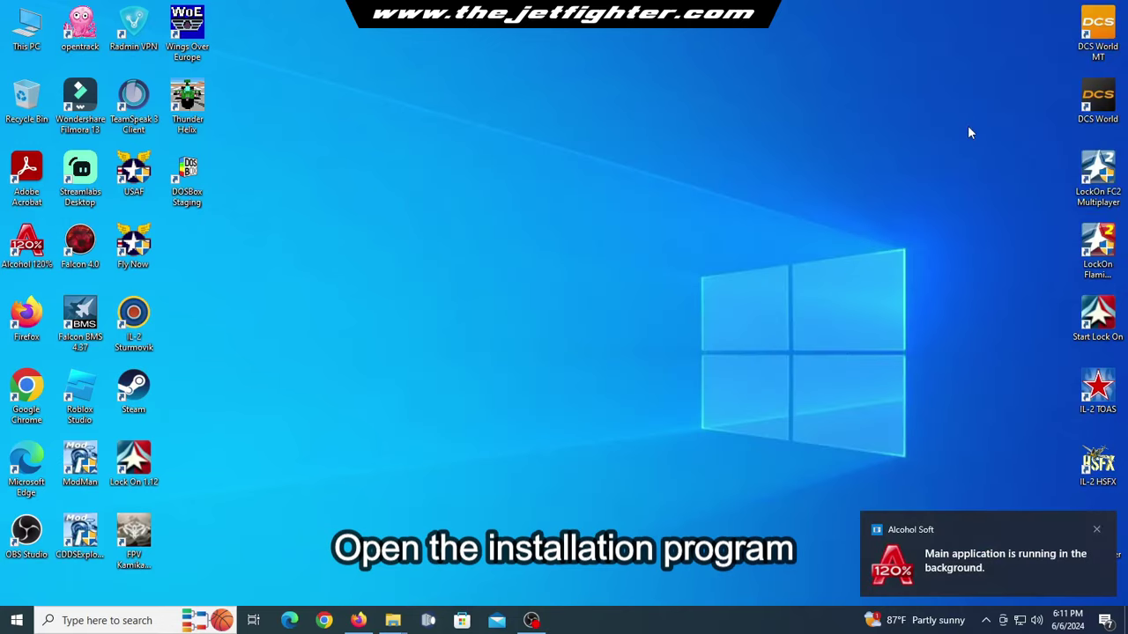
click(1098, 531)
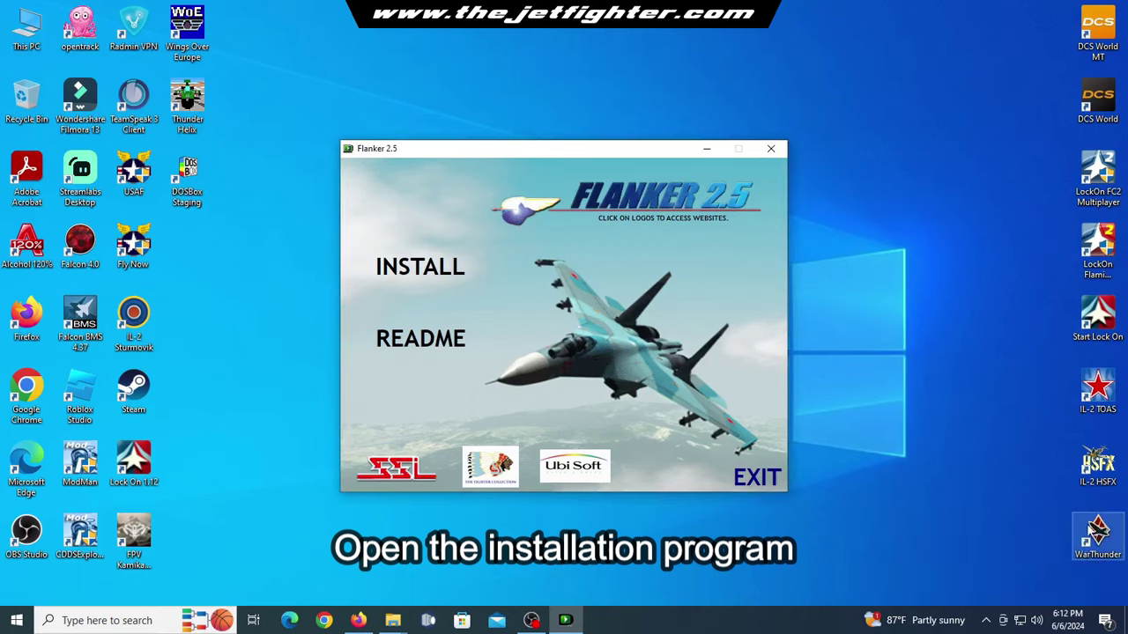
click(450, 269)
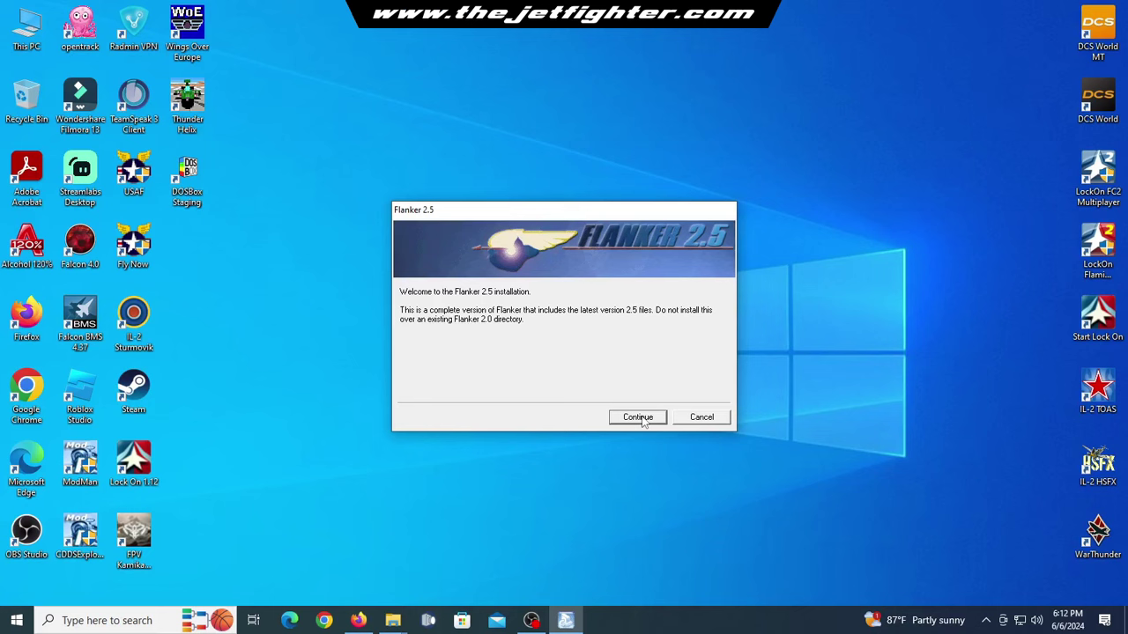
- Accept the license agreement and target directory, and install Flanker 2.5 with the graphics card type All others
click(638, 417)
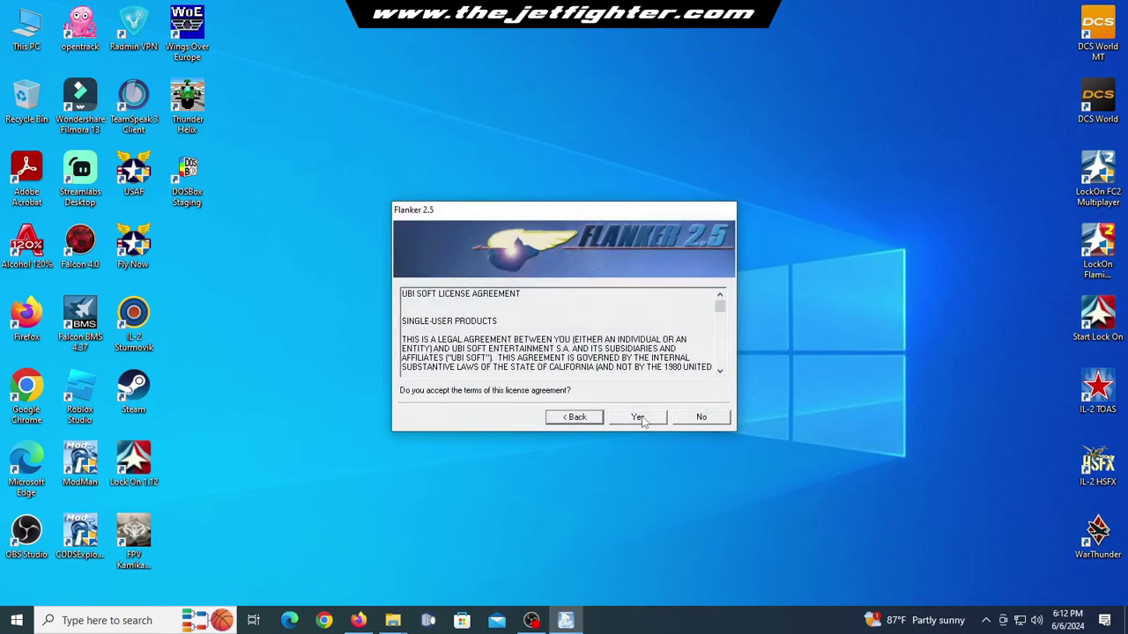
click(641, 418)
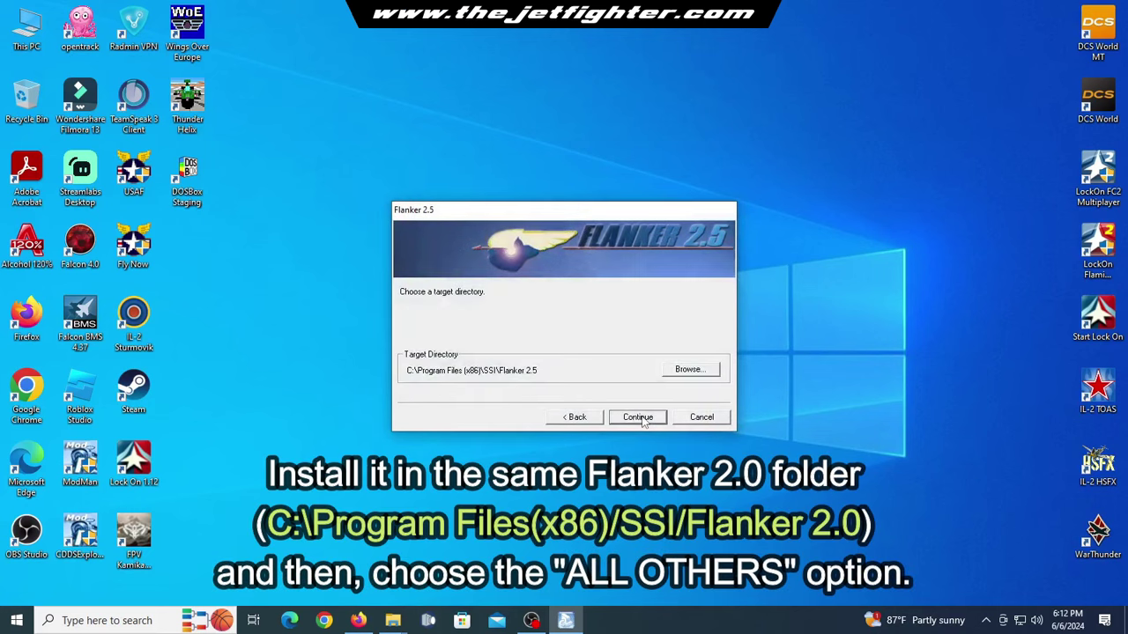
click(638, 418)
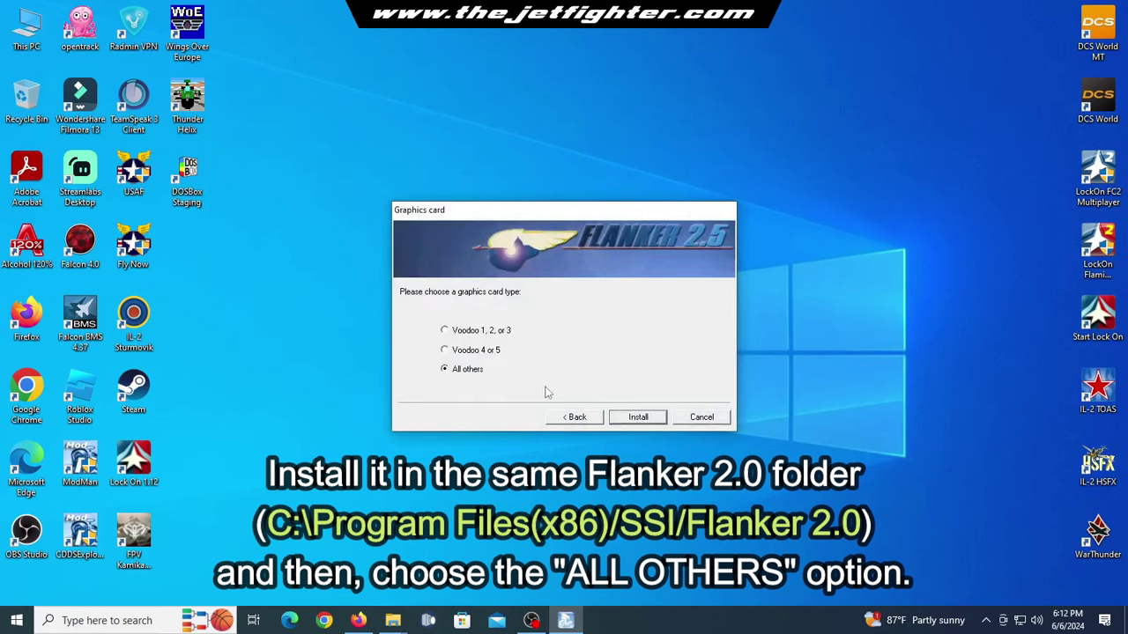
click(639, 420)
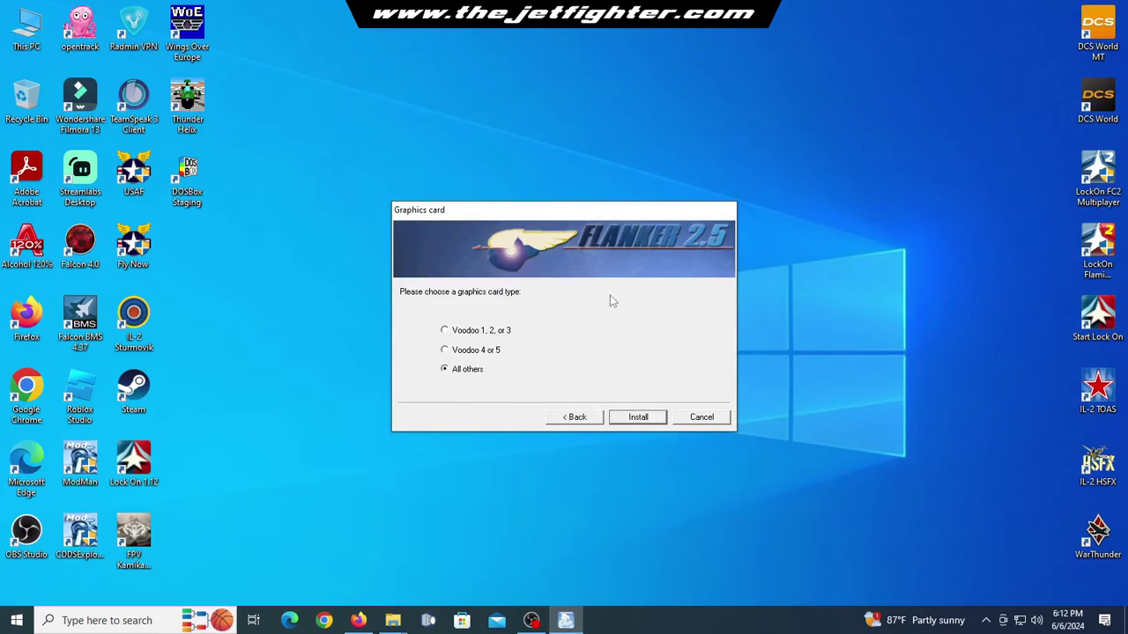
click(640, 418)
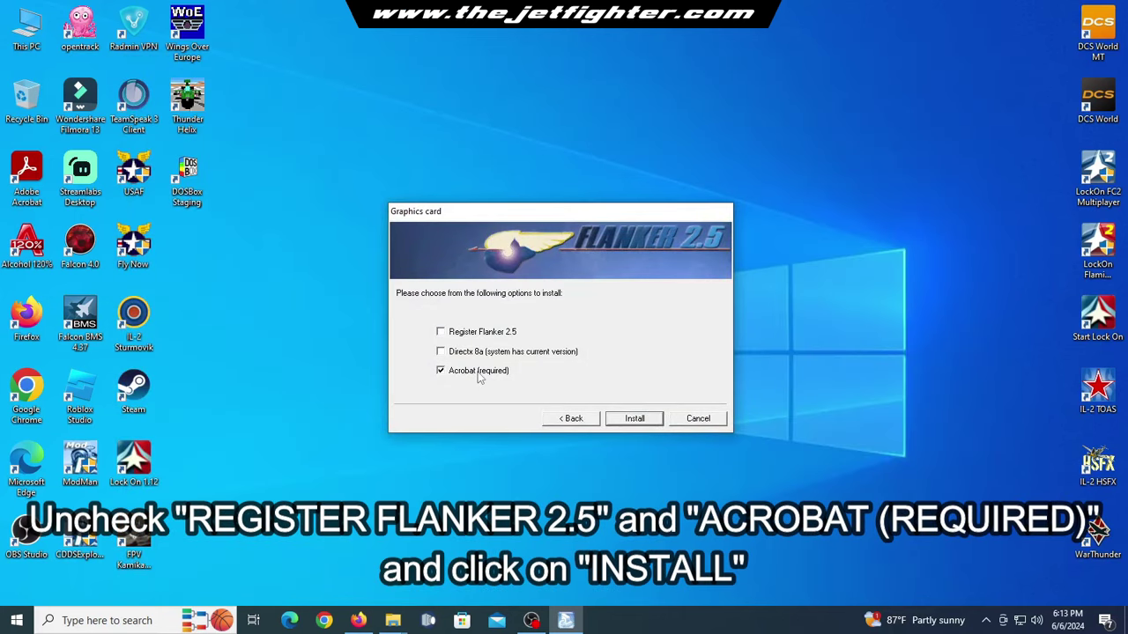
- Complete the Flanker 2.5 setup without registration or Acrobat, keeping the desktop shortcut, and choose to play the game
click(477, 371)
click(634, 419)
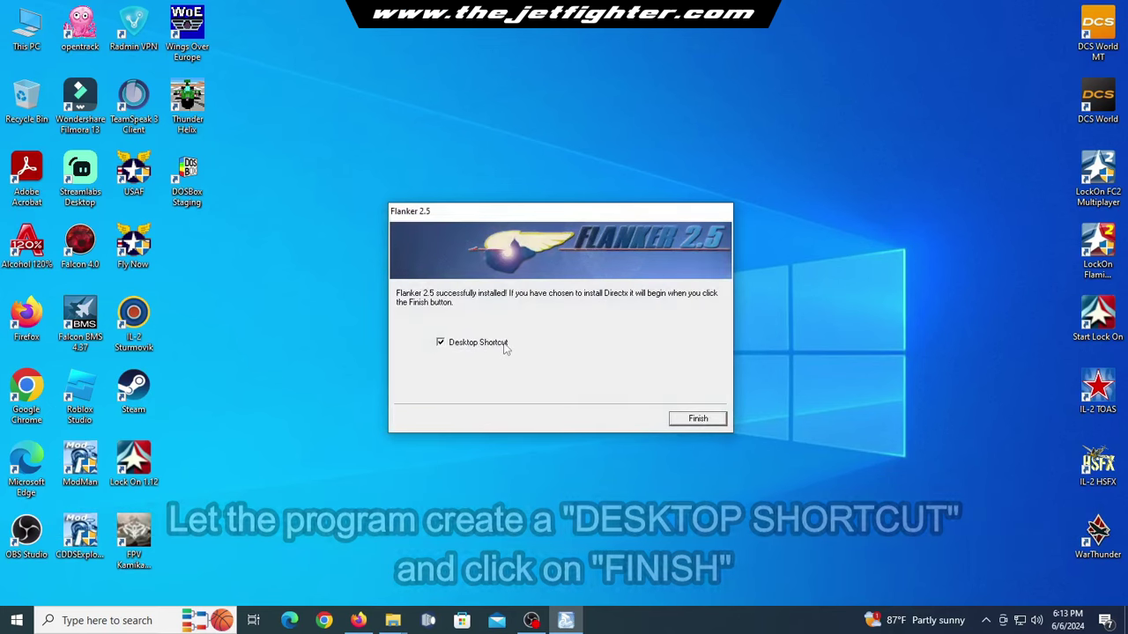
click(691, 419)
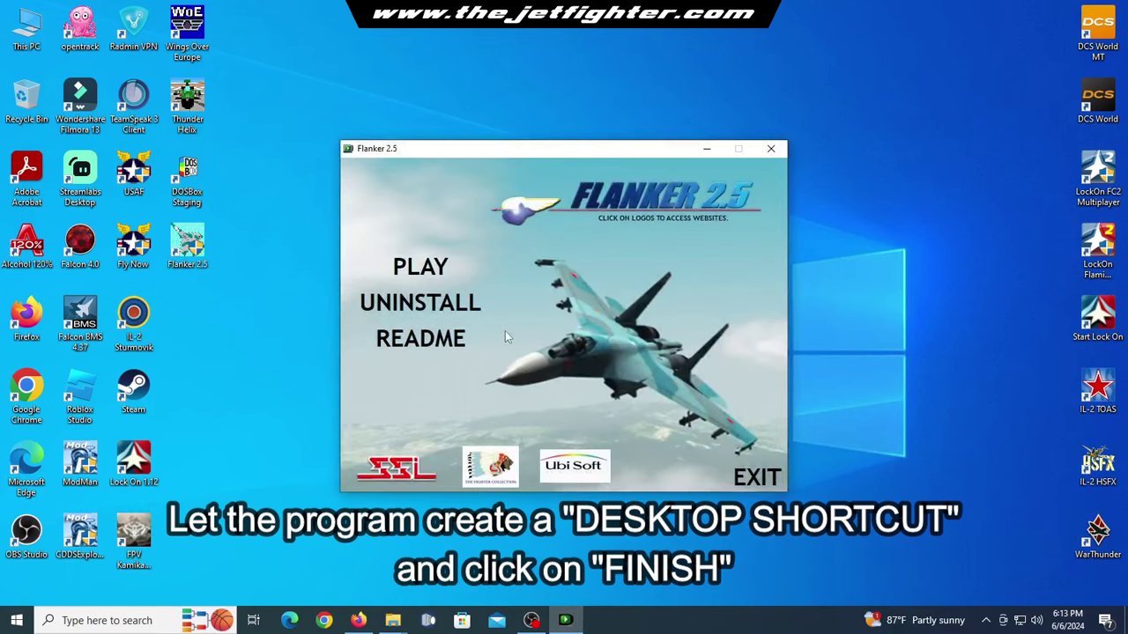
click(432, 275)
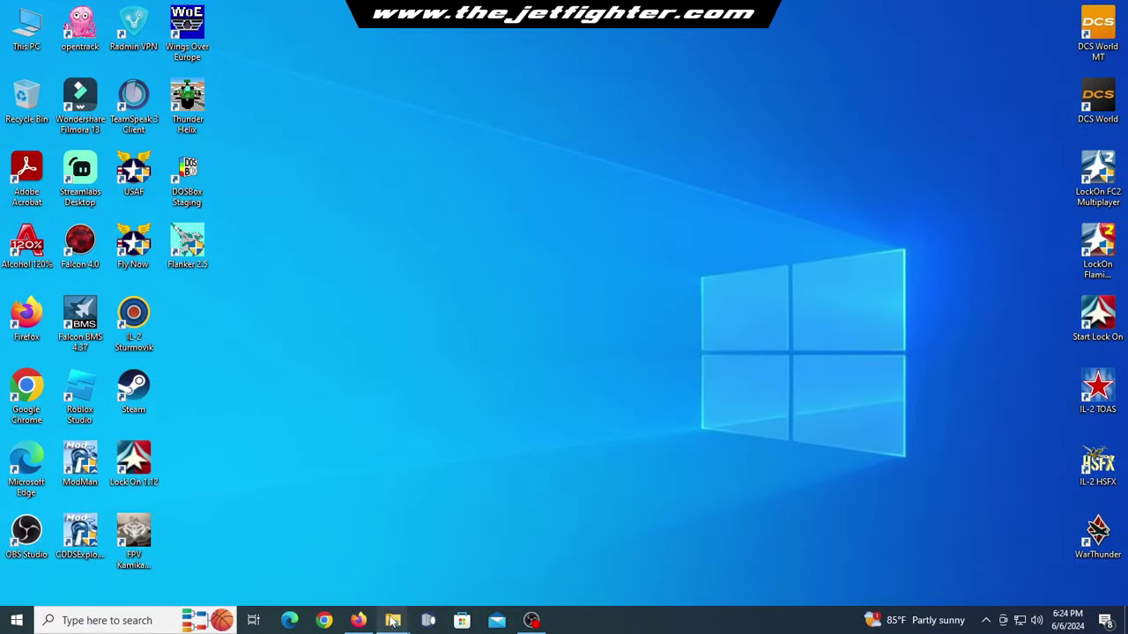
- Run flanker25_patch_eng to update C:\Program Files (x86)\SSI\Flanker 2.0, finishing without the Lock On preview, and close the patch folder
mouse_move(393, 620)
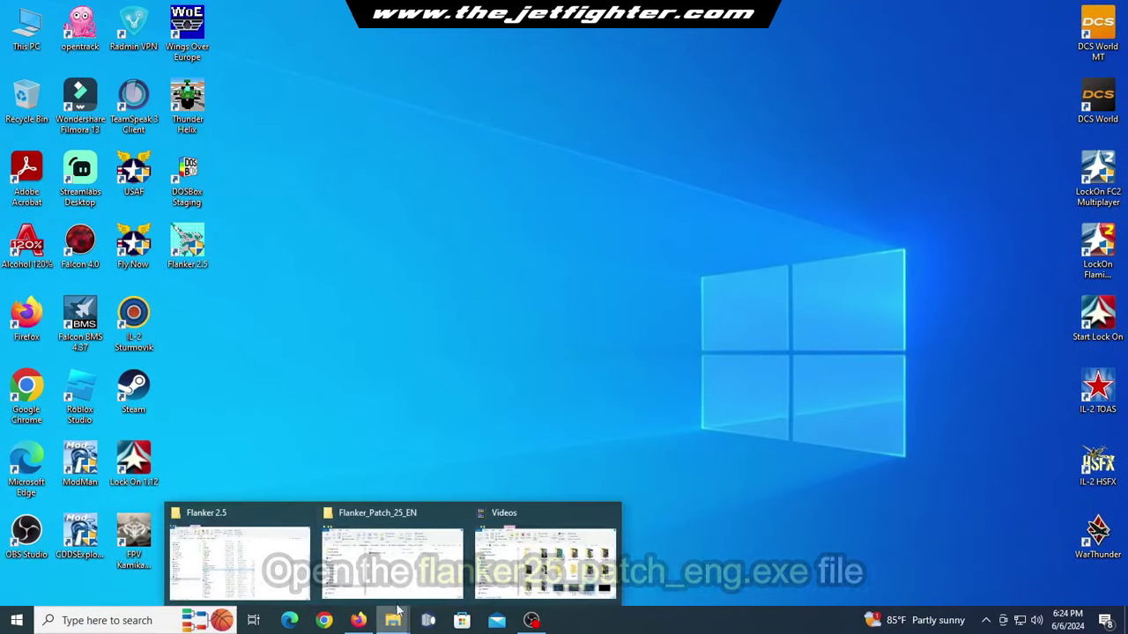
click(403, 588)
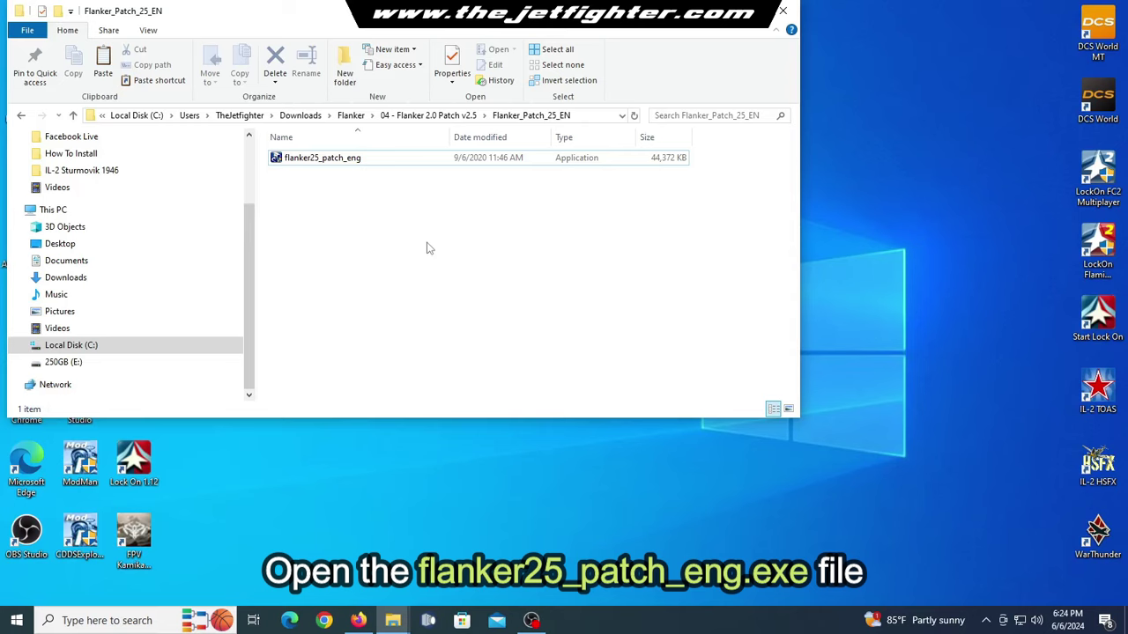
double_click(372, 168)
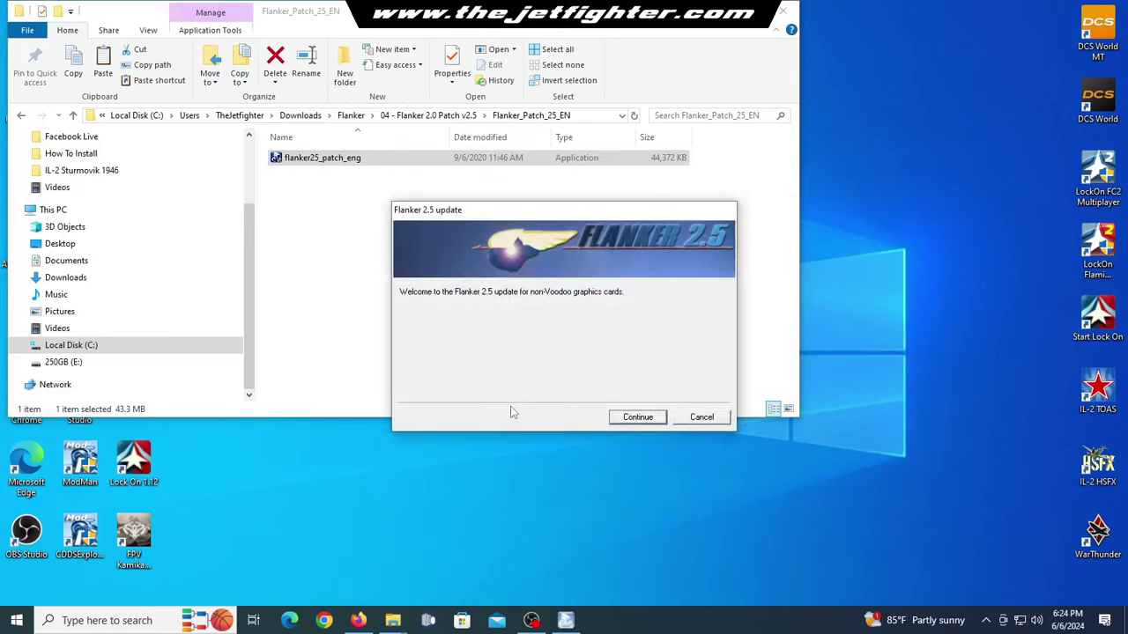
click(624, 421)
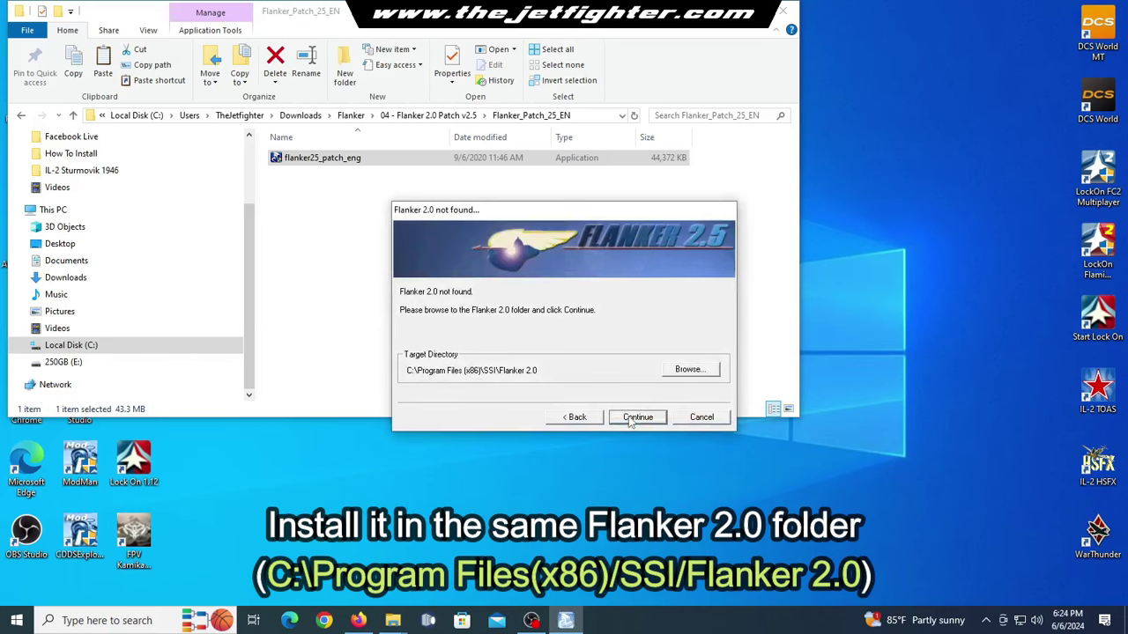
click(629, 420)
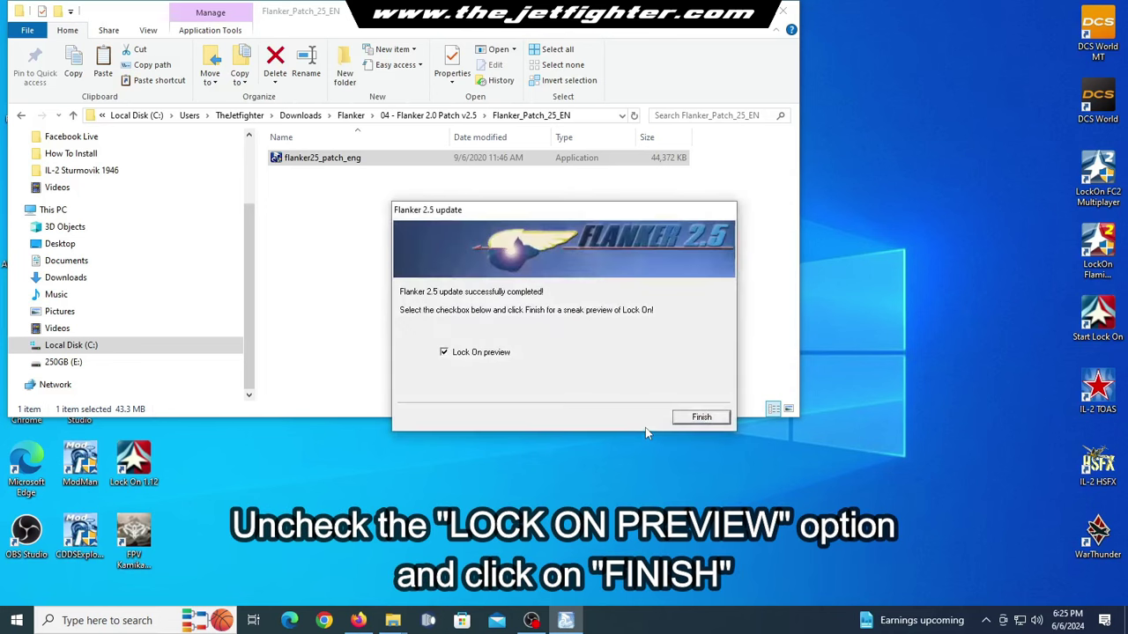
click(702, 418)
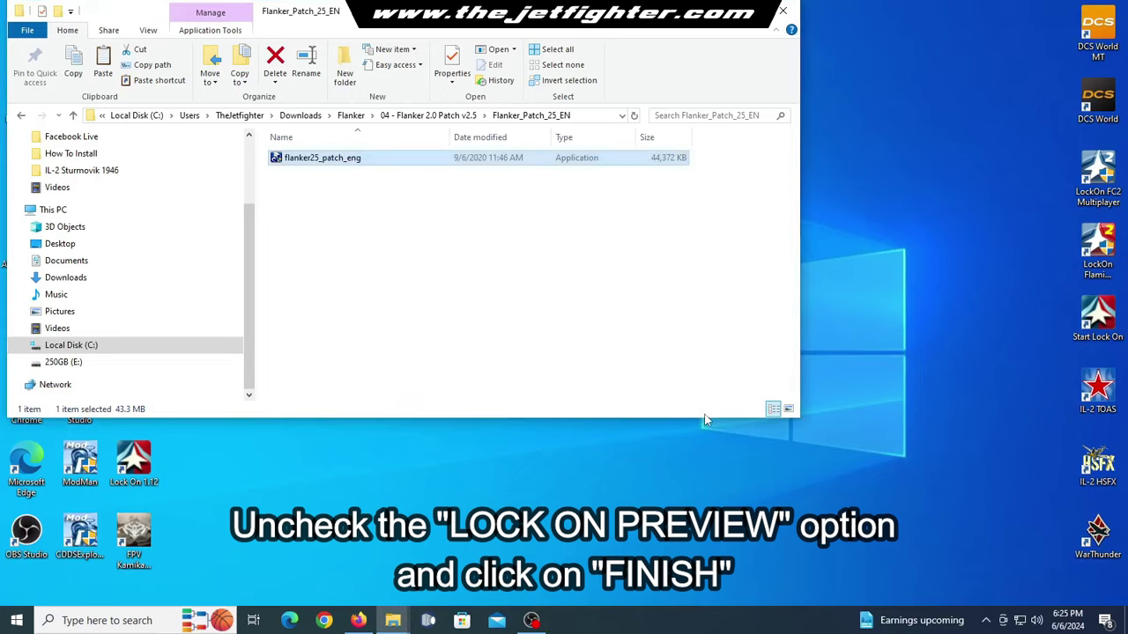
key(alt+F4)
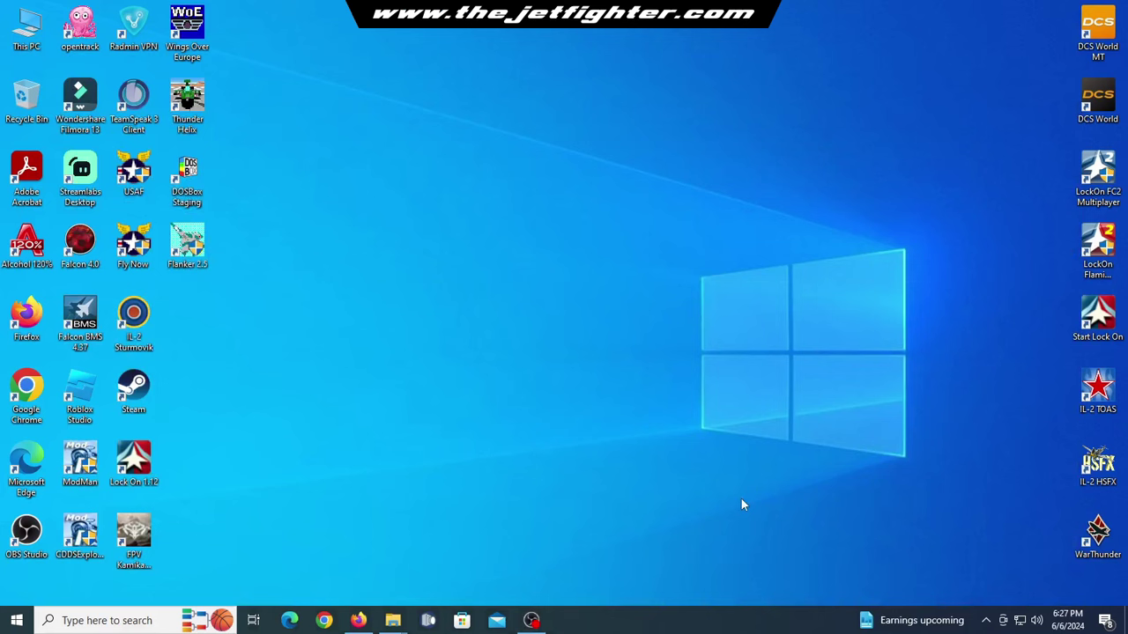
- Launch flanker25_training_update_eng from the Flanker_25_Training_Missions_Update folder, allowing it to run despite the SmartScreen block
mouse_move(395, 620)
click(407, 582)
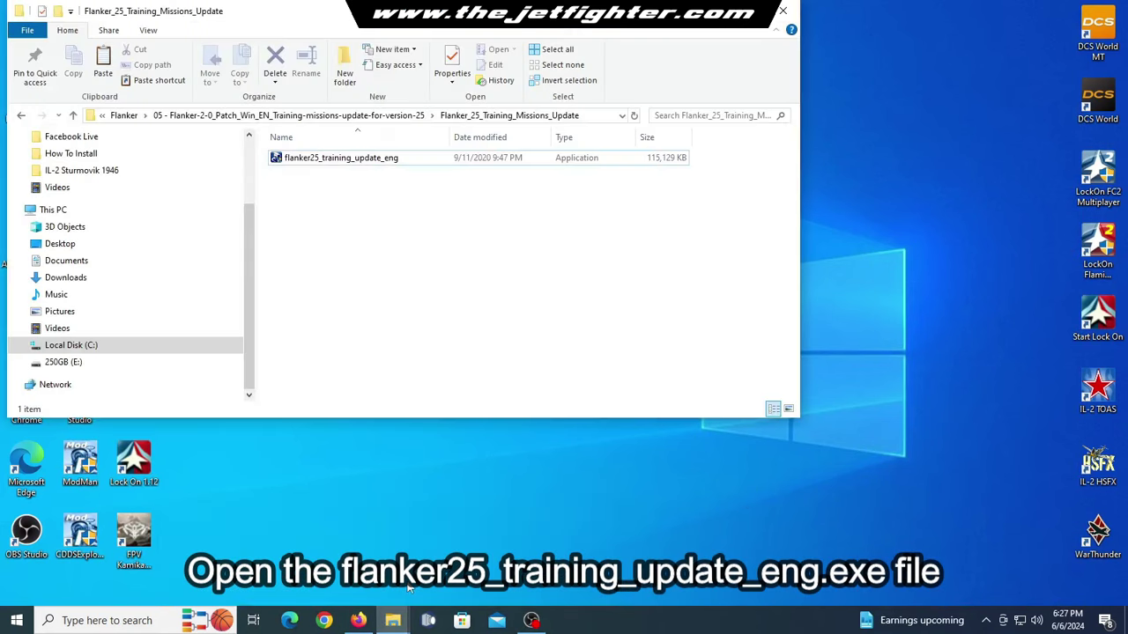
double_click(388, 157)
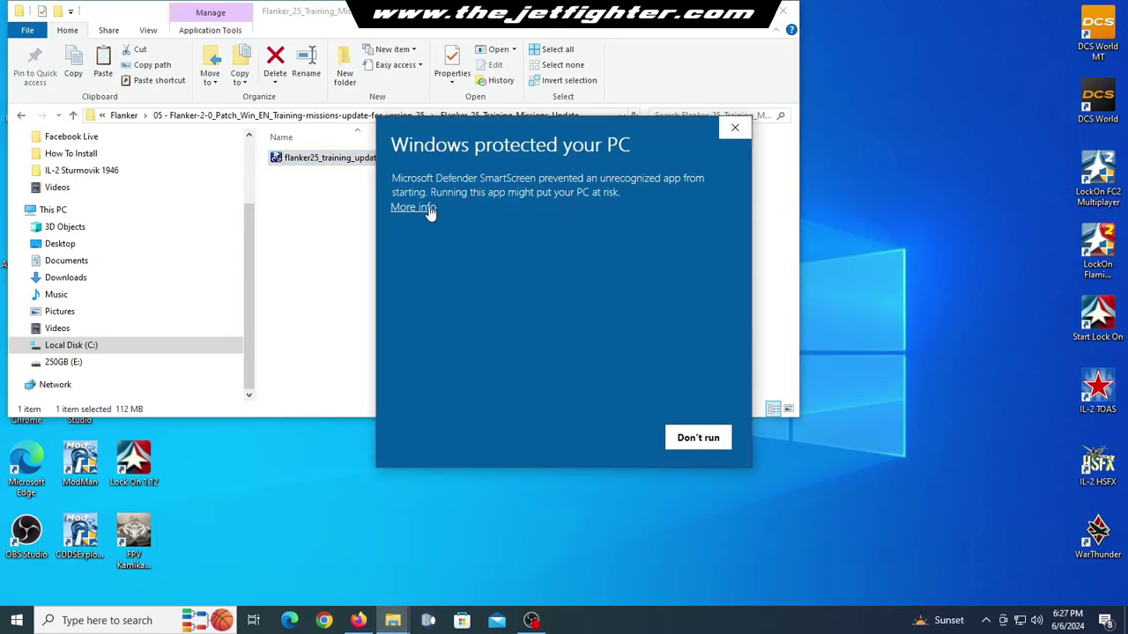
click(427, 210)
click(595, 437)
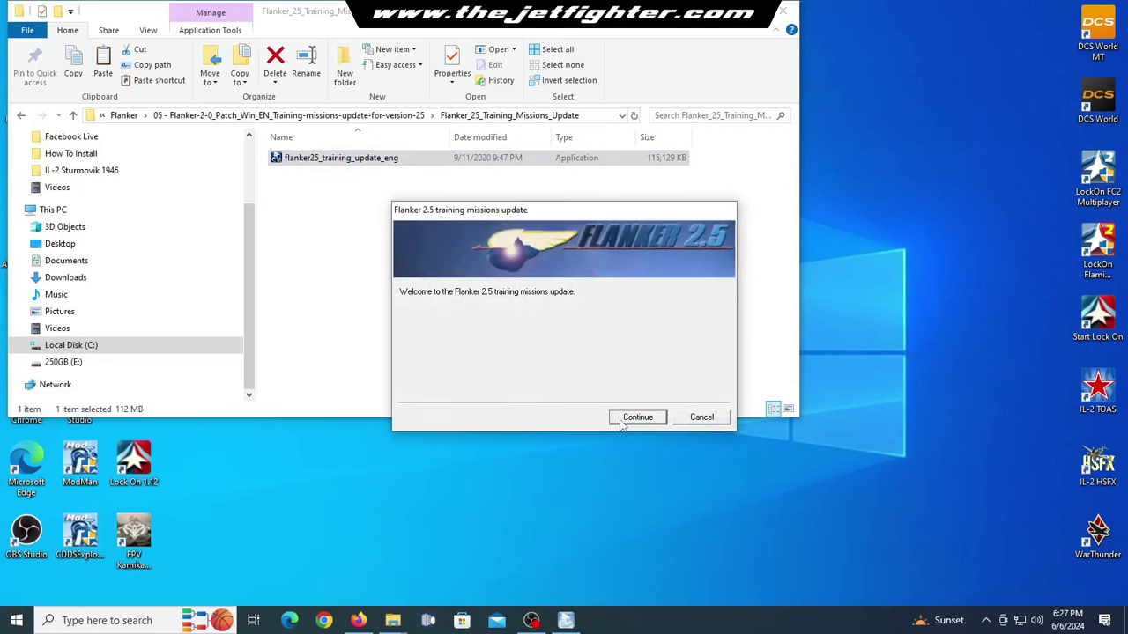
- Apply the training missions update to C:\Program Files (x86)\SSI\Flanker 2.0 and finish without the Lock On preview
click(623, 422)
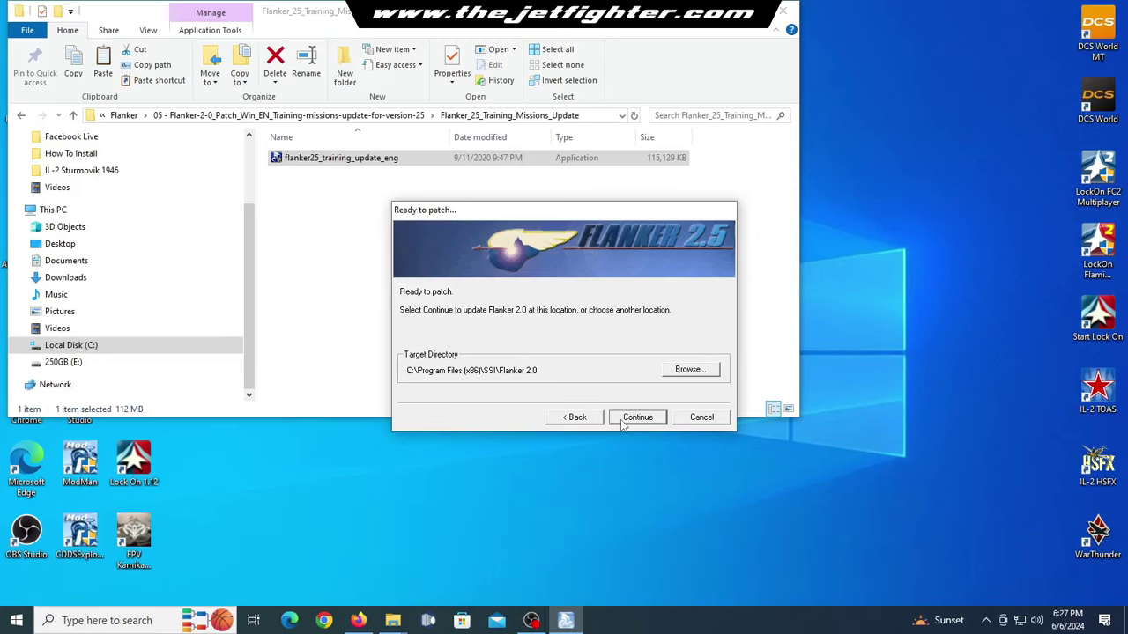
click(622, 422)
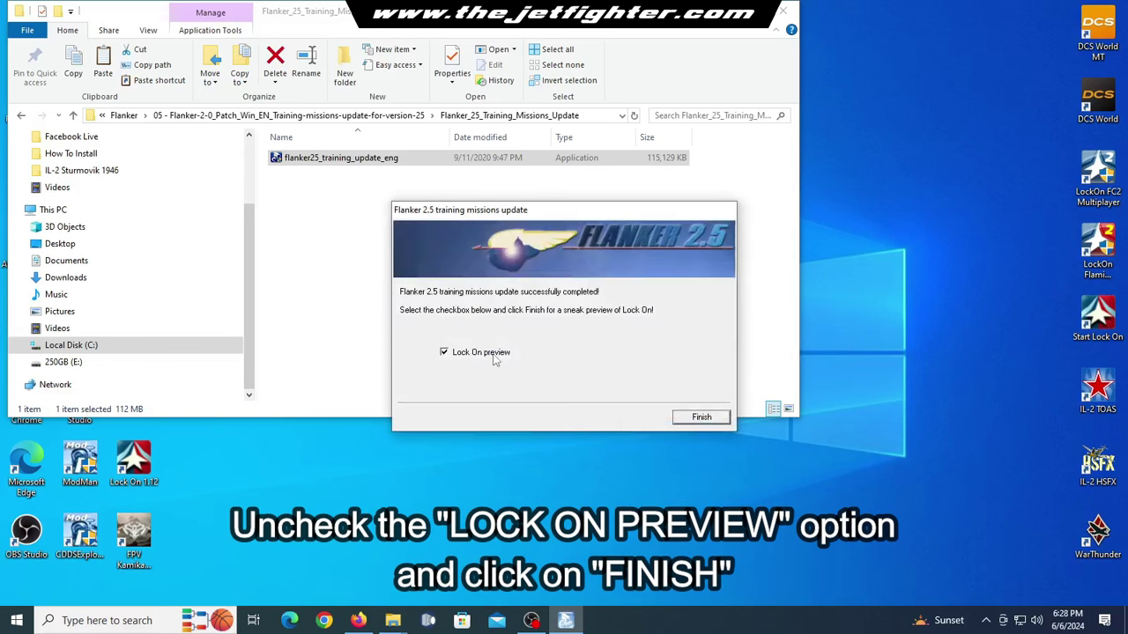
click(495, 354)
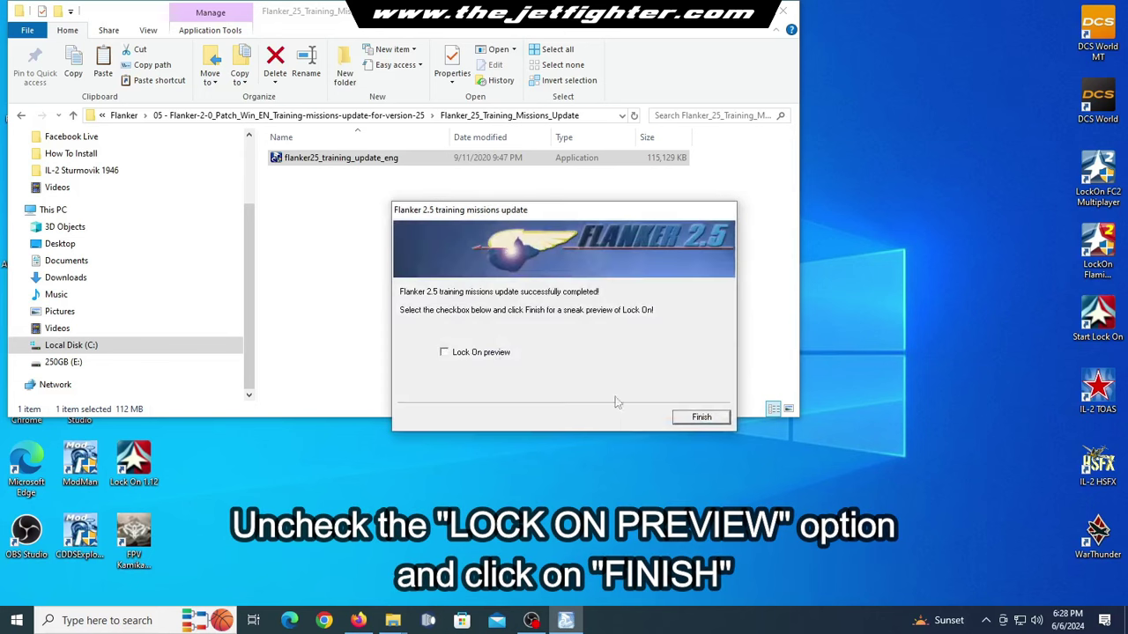
click(696, 418)
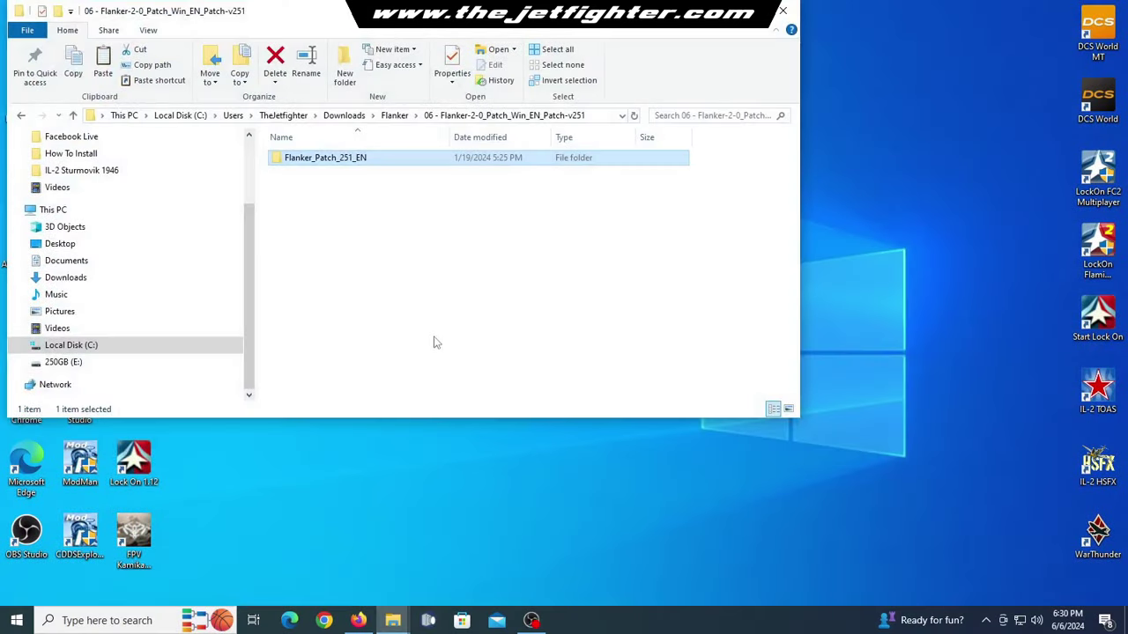
- Copy all the files and folders inside the Flanker_Patch_251_EN folder
double_click(376, 159)
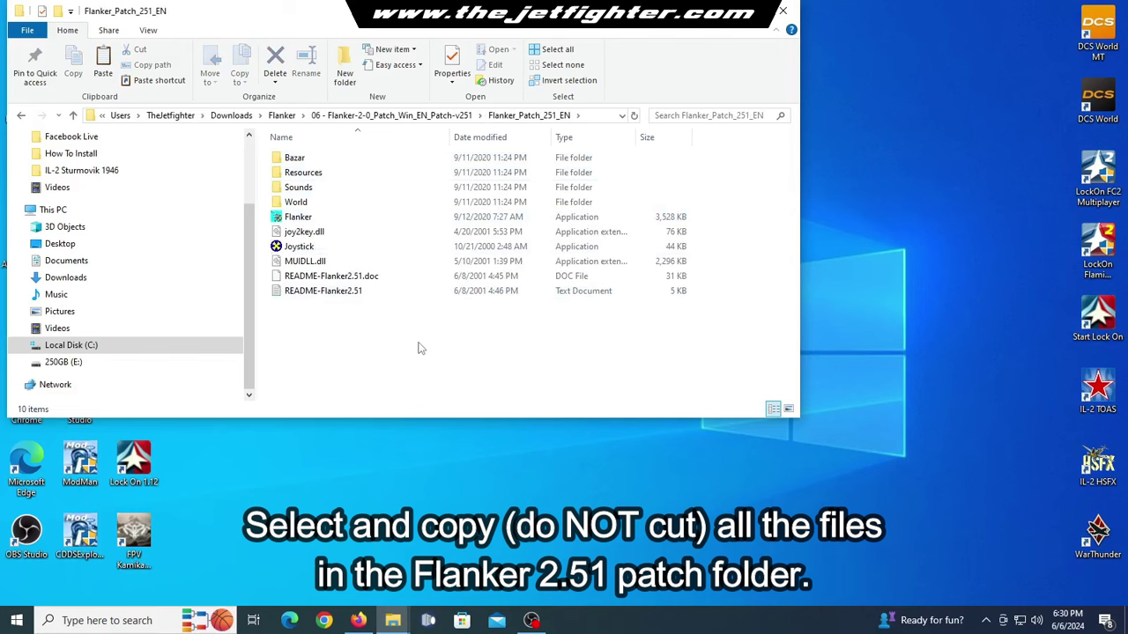
drag(420, 346, 271, 151)
right_click(310, 163)
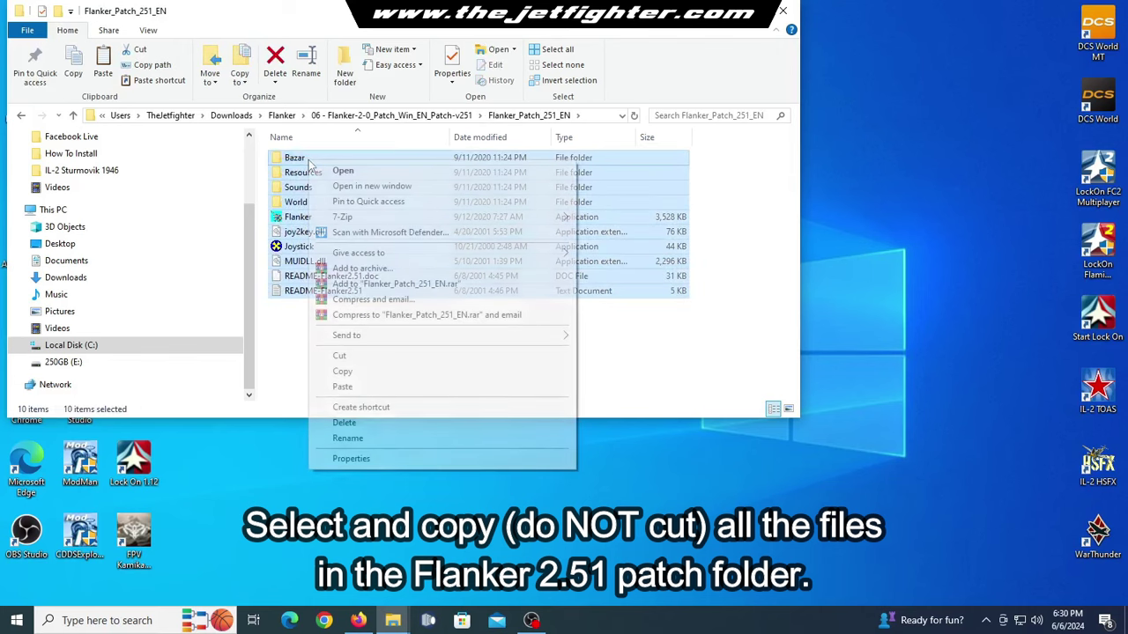
click(364, 372)
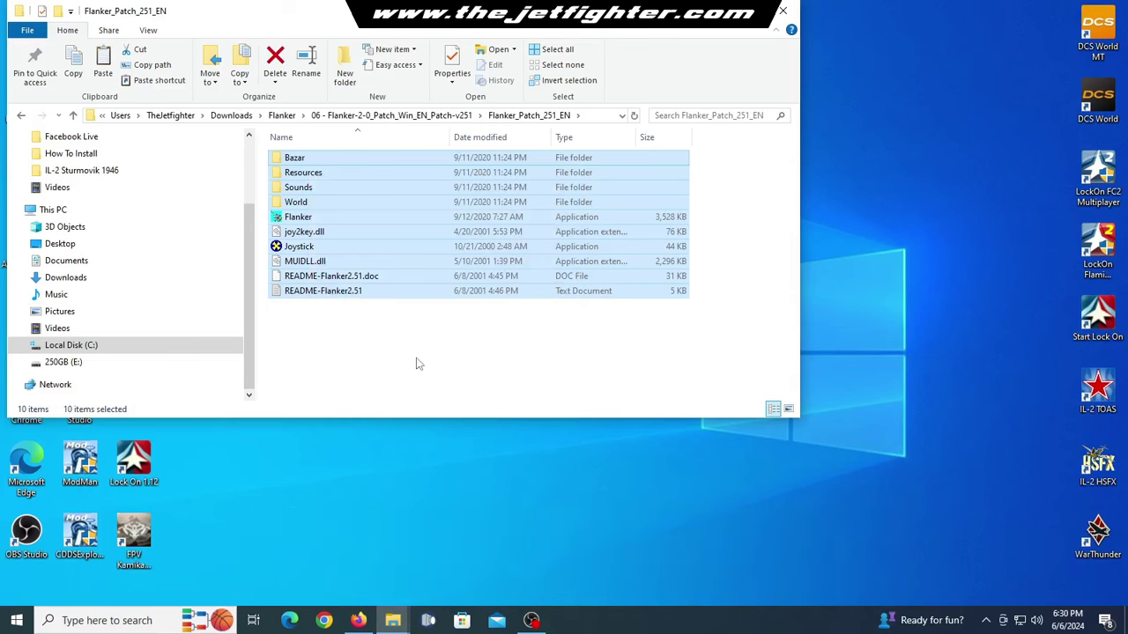
- Paste the copied patch files into C:\Program Files (x86)\SSI\Flanker 2.5, replacing the existing files
mouse_move(393, 620)
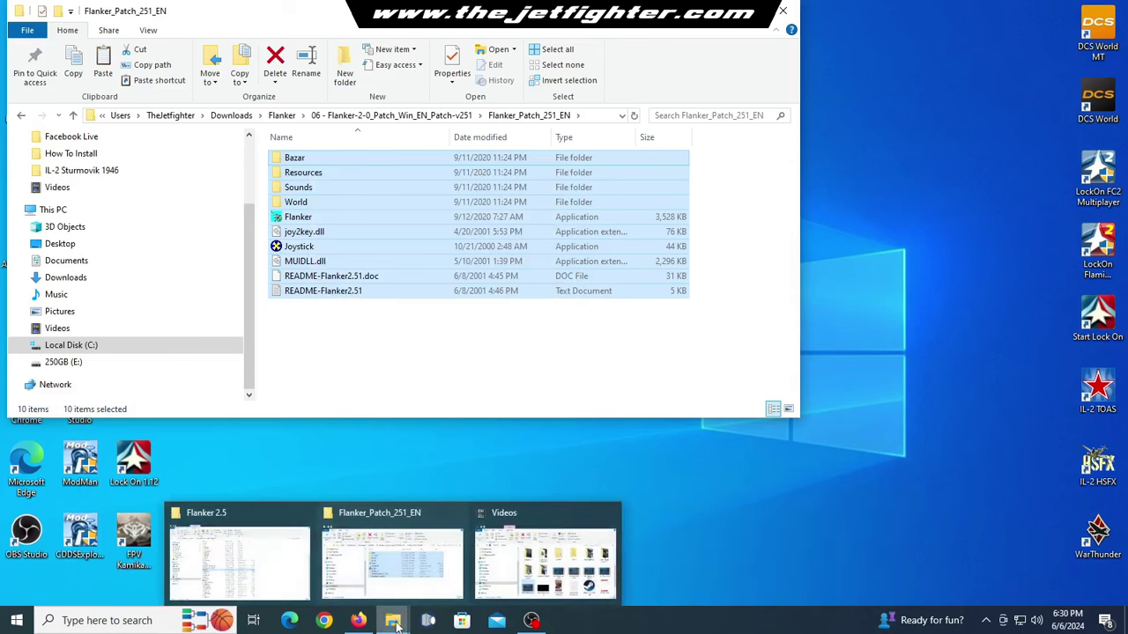
click(269, 589)
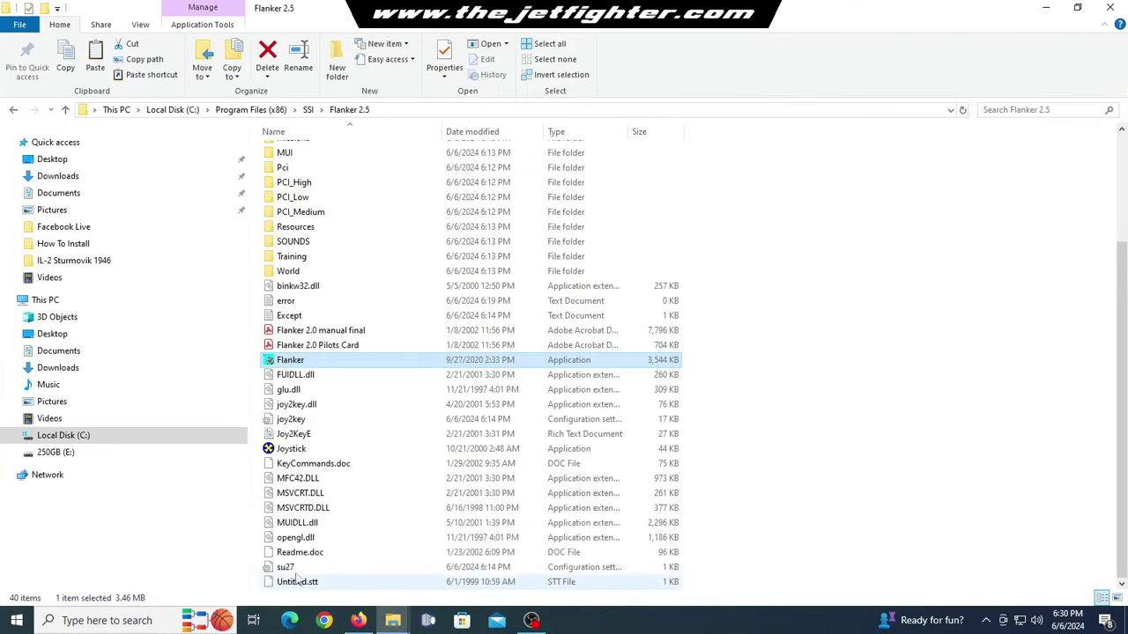
right_click(828, 335)
click(862, 427)
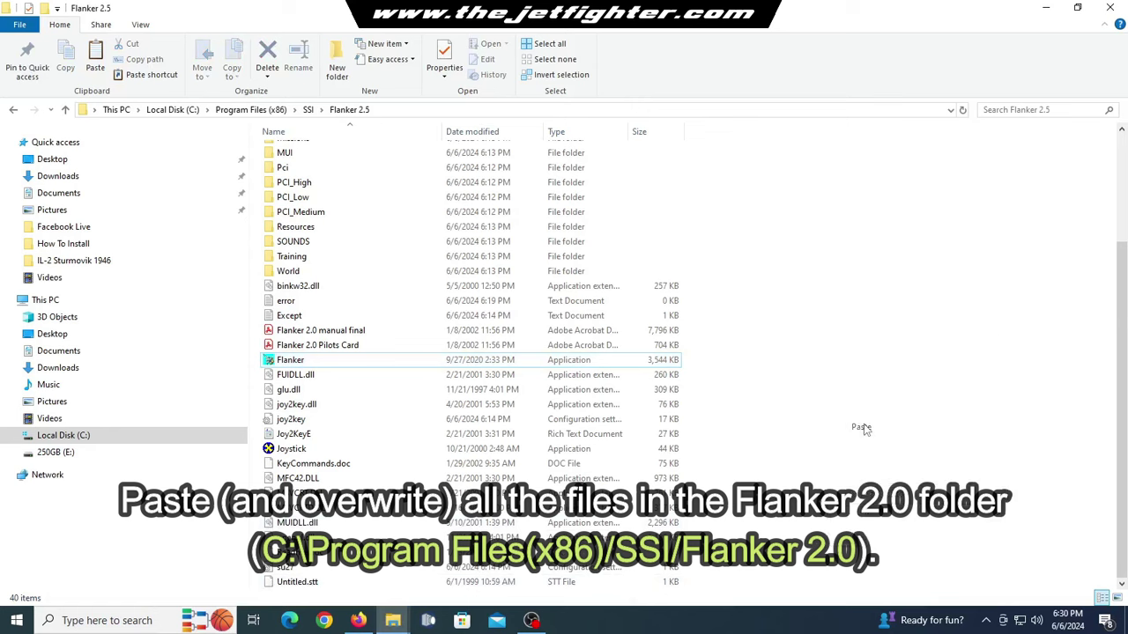
click(556, 198)
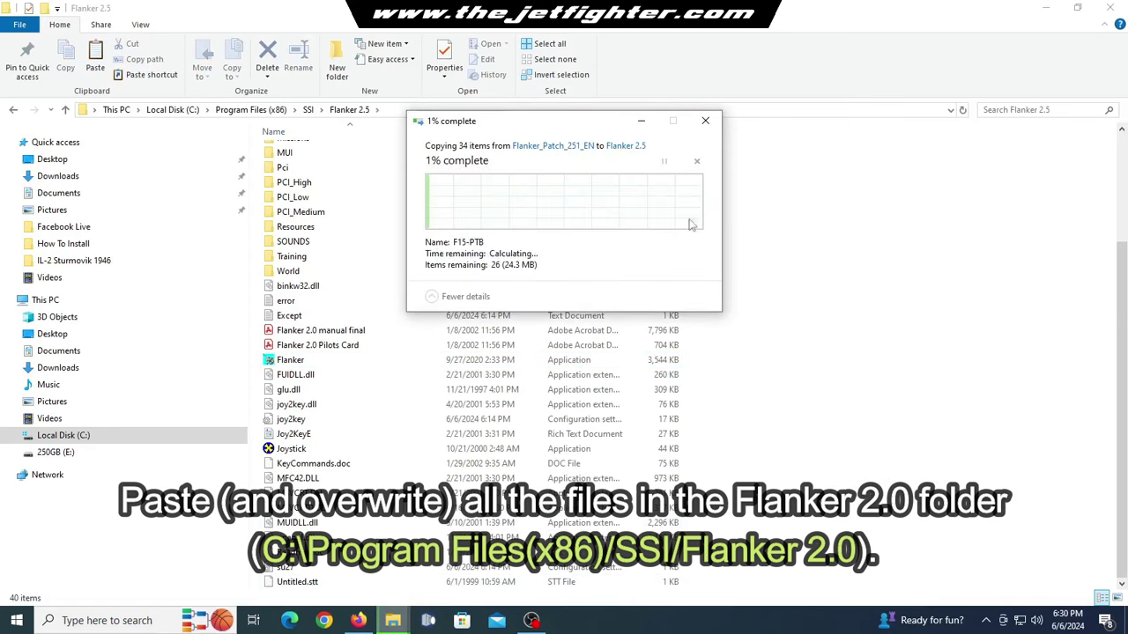